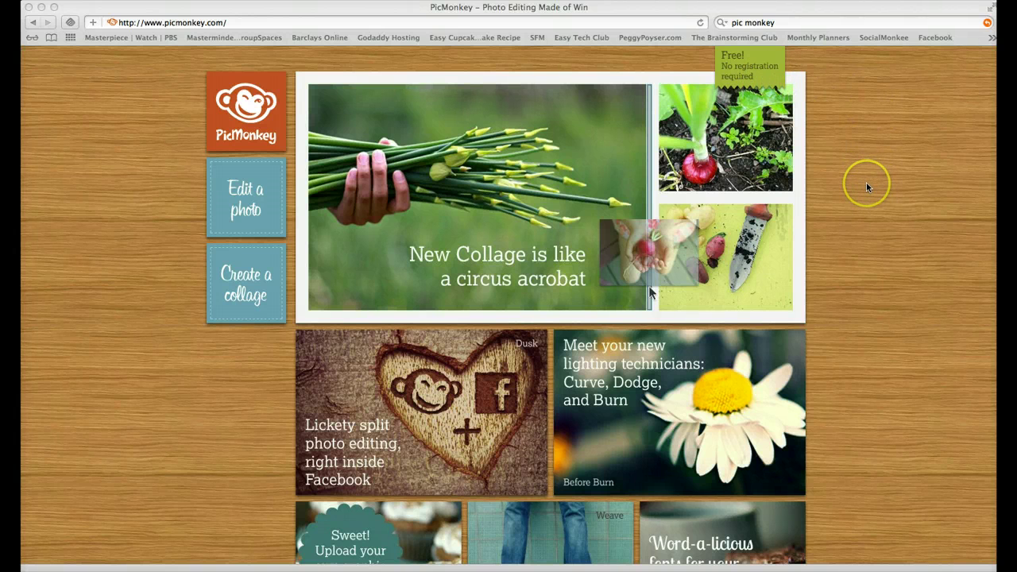
Step: Start a new collage
left_click(245, 292)
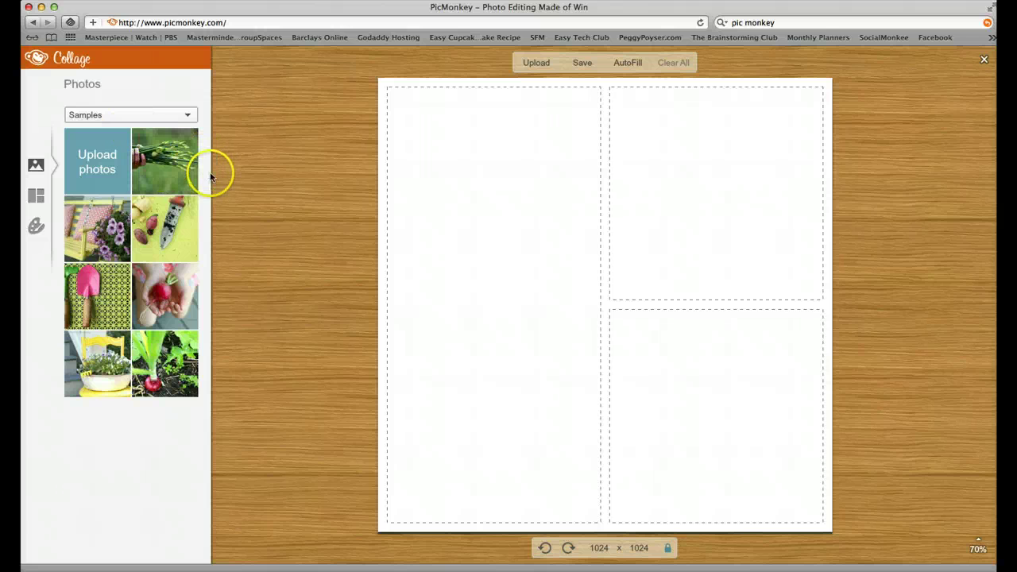
left_click(93, 166)
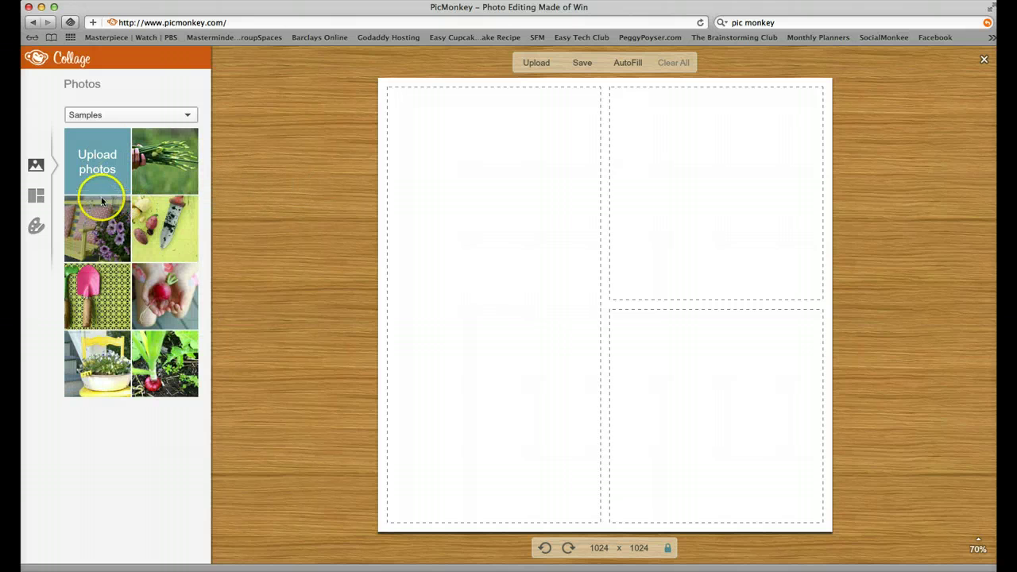
Step: Browse the available collage layout categories, from Ducks in a Row through to Jigsaw
left_click(36, 195)
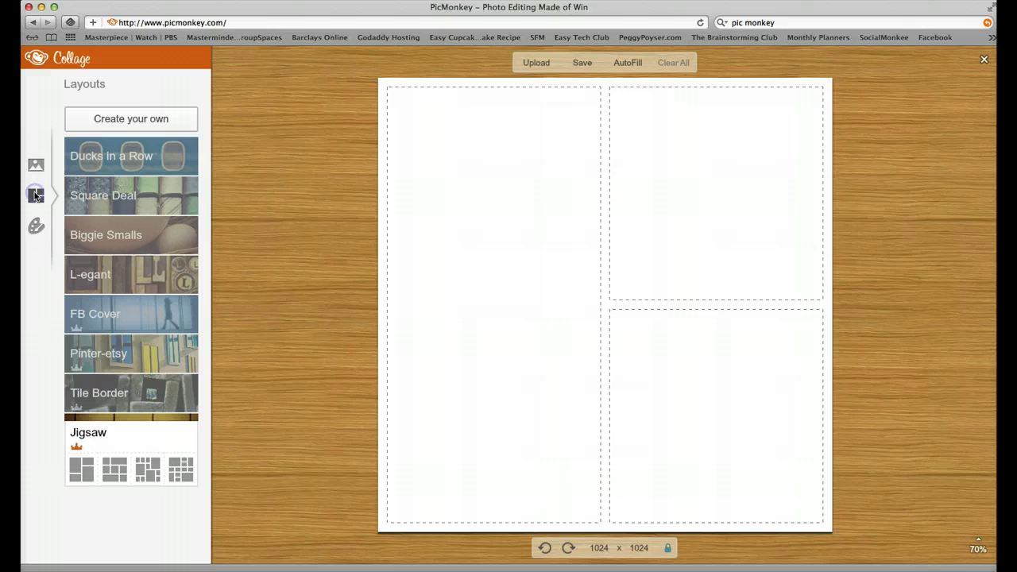
left_click(120, 158)
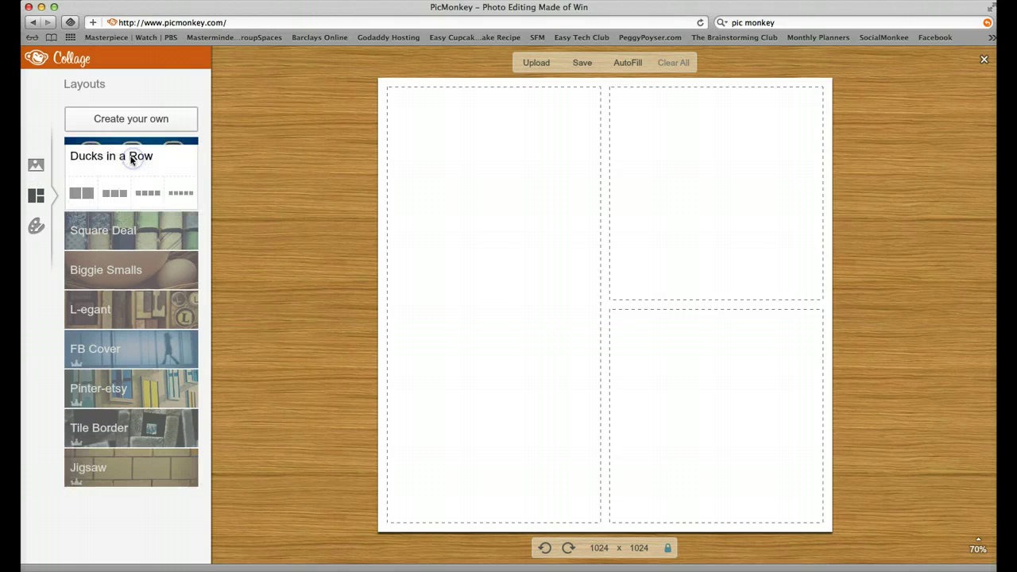
left_click(131, 238)
left_click(107, 270)
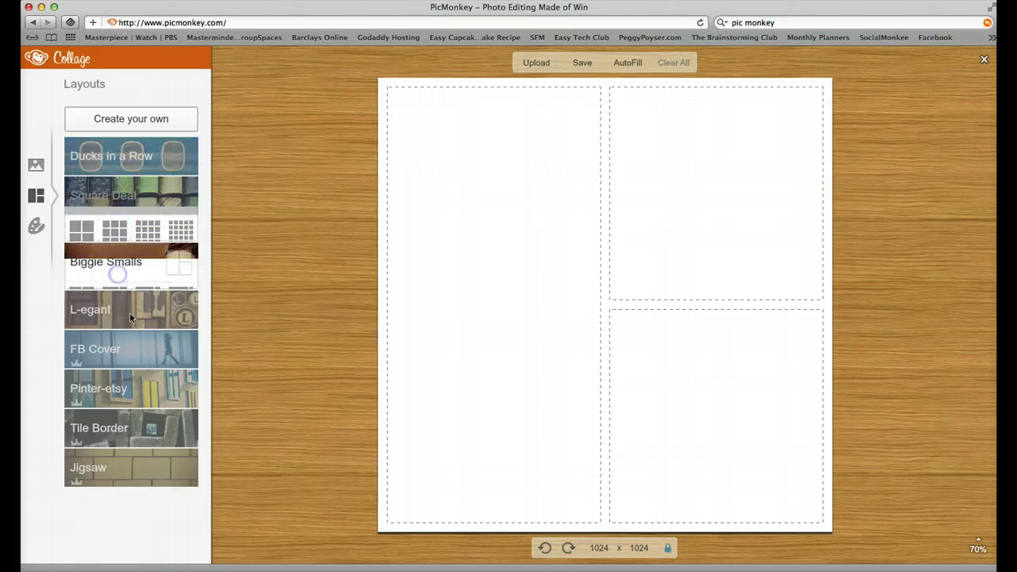
left_click(121, 309)
left_click(103, 349)
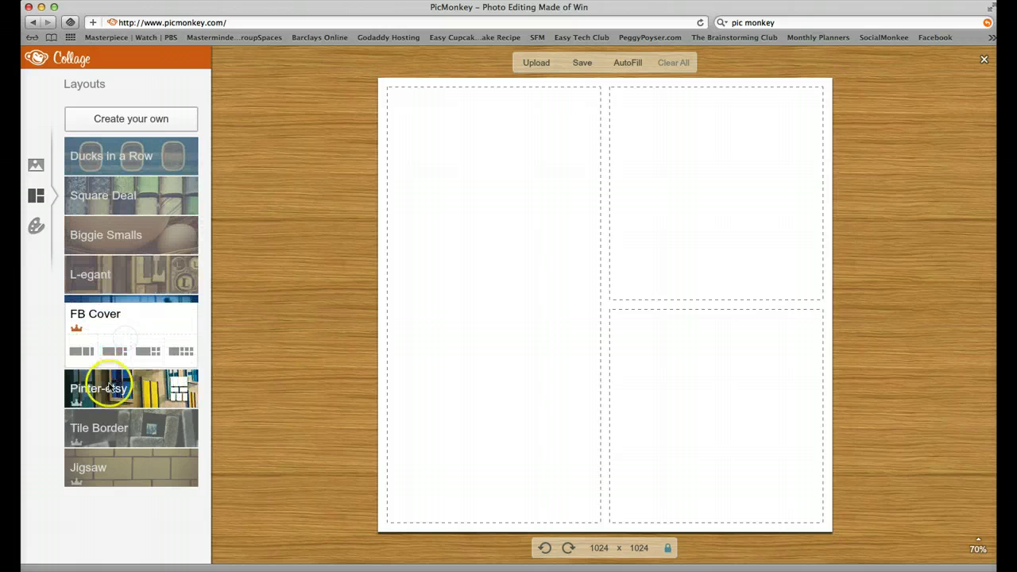
left_click(108, 387)
left_click(69, 422)
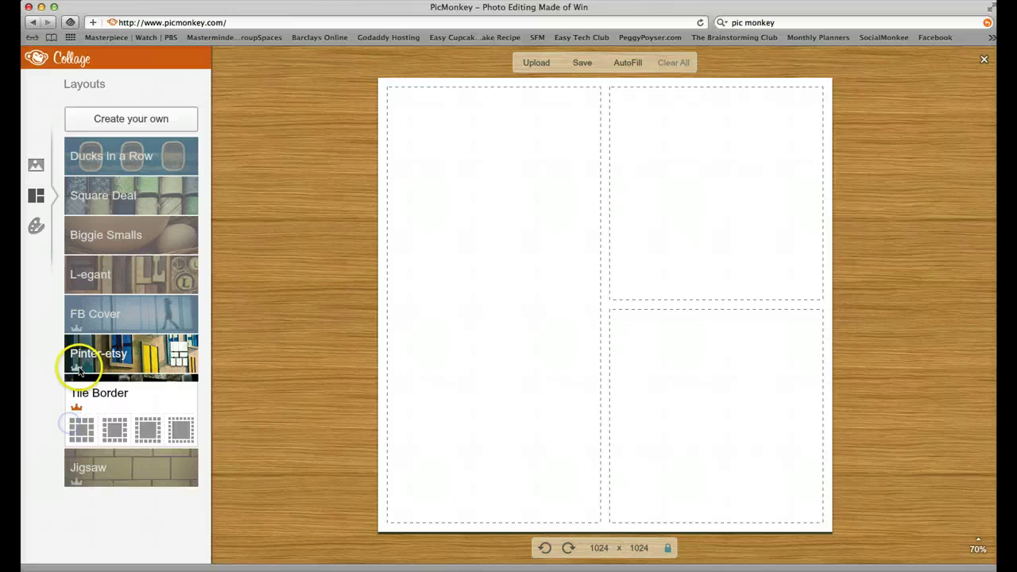
left_click(115, 464)
Step: Apply the four-frame Ducks in a Row layout to the collage
left_click(112, 159)
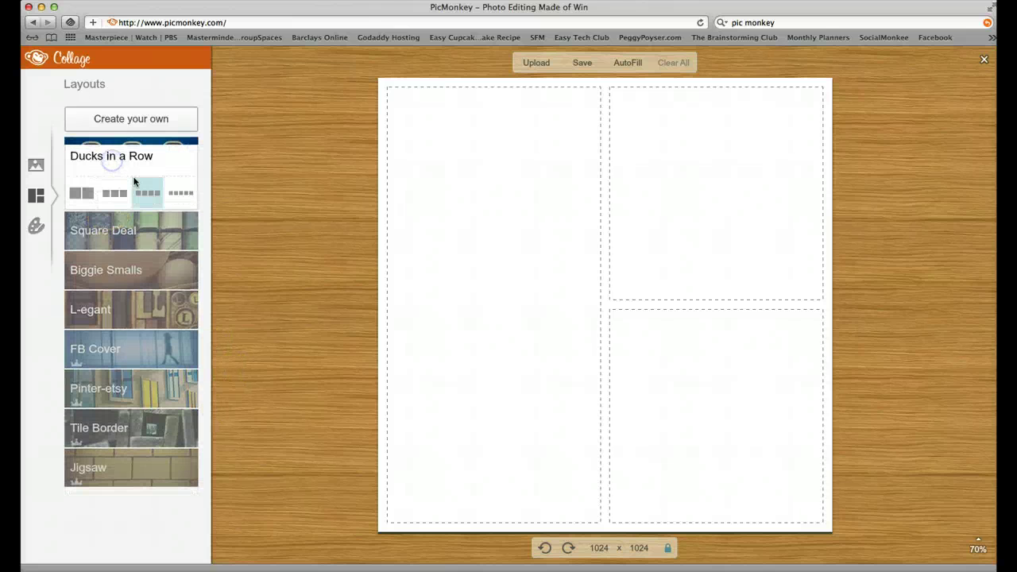
left_click(115, 195)
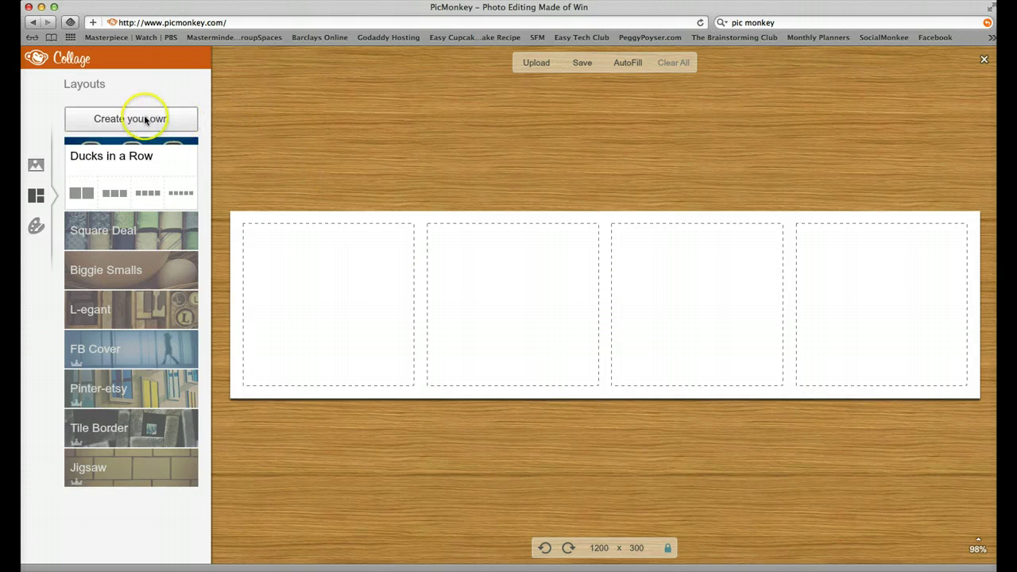
Step: Start a custom layout and fill its single frame with the sample photo of a hand holding green stems
left_click(119, 118)
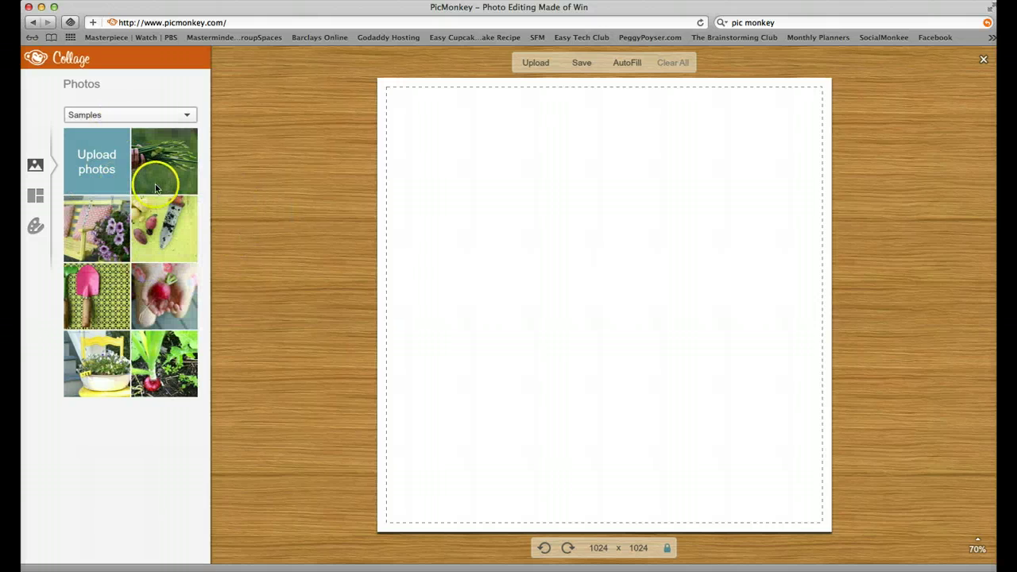
left_click_drag(156, 175, 599, 205)
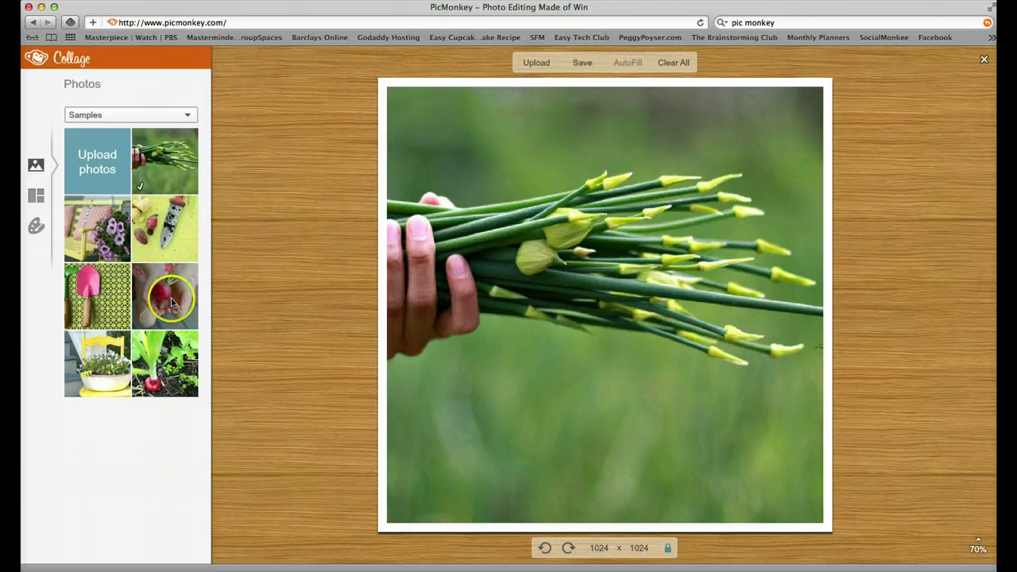
left_click_drag(471, 272, 526, 265)
Step: Add the sample photo of the garden tools as a second column to the right of the green stems photo
left_click_drag(97, 295, 824, 267)
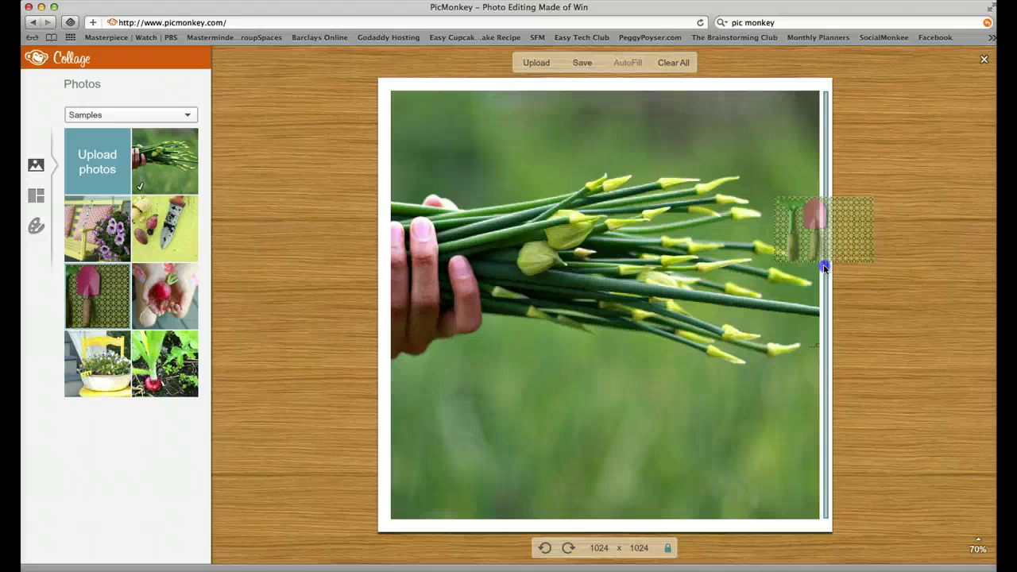
left_click_drag(824, 267, 826, 263)
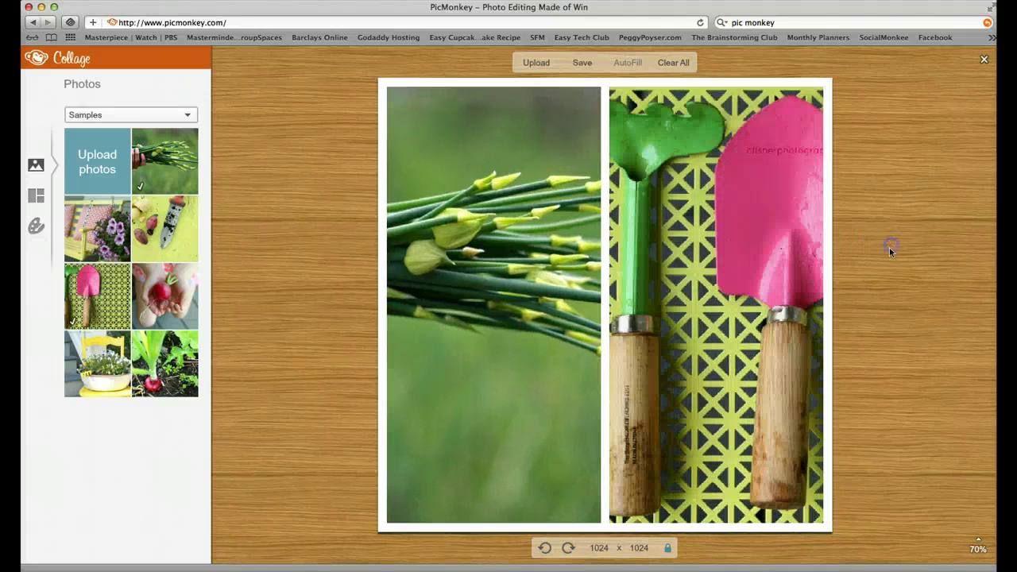
left_click(761, 340)
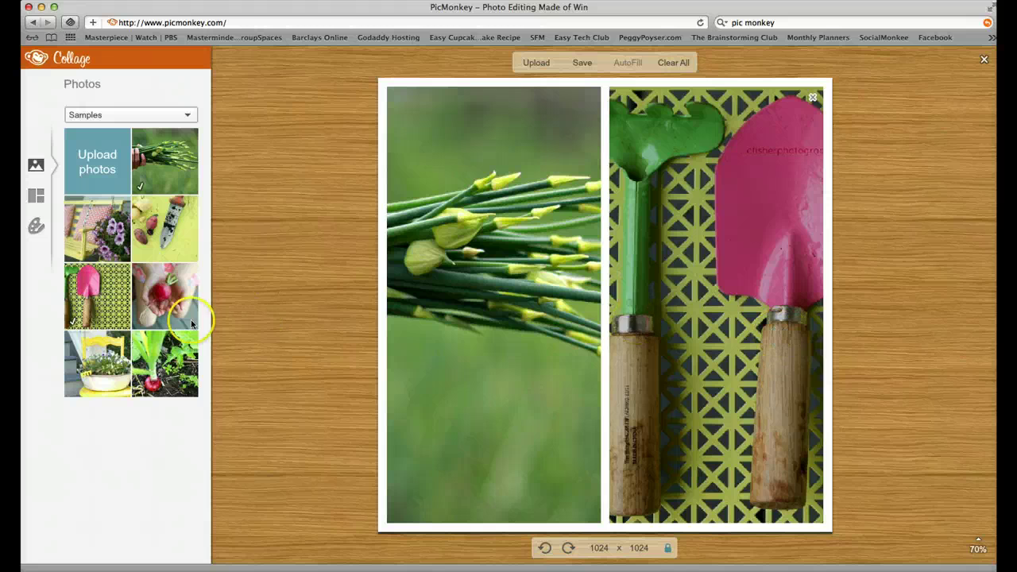
Step: Add the sample photo of the yellow bench and purple flowers as a full-width row above both existing photos
left_click(103, 219)
left_click_drag(104, 219, 686, 91)
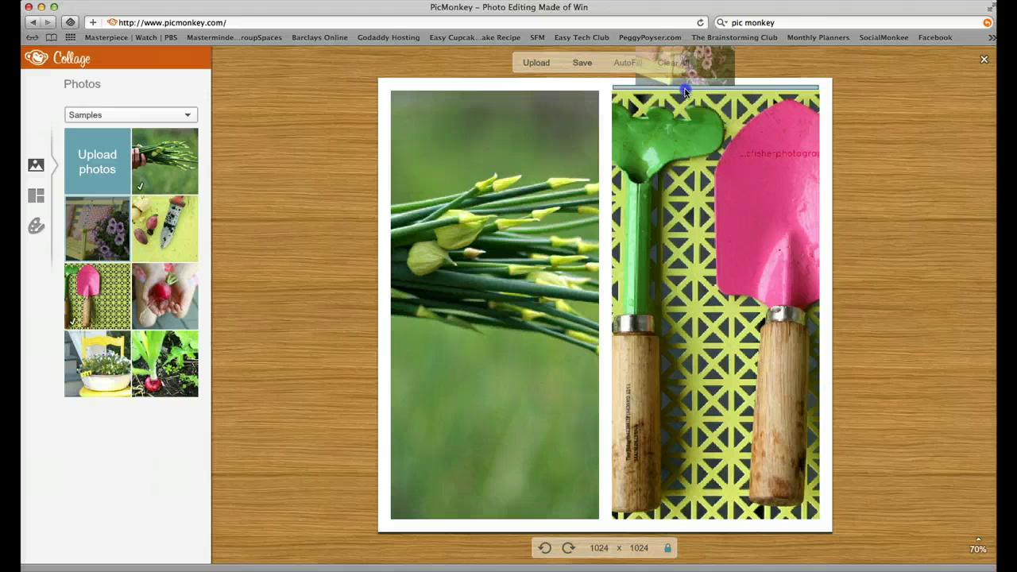
left_click_drag(686, 91, 615, 83)
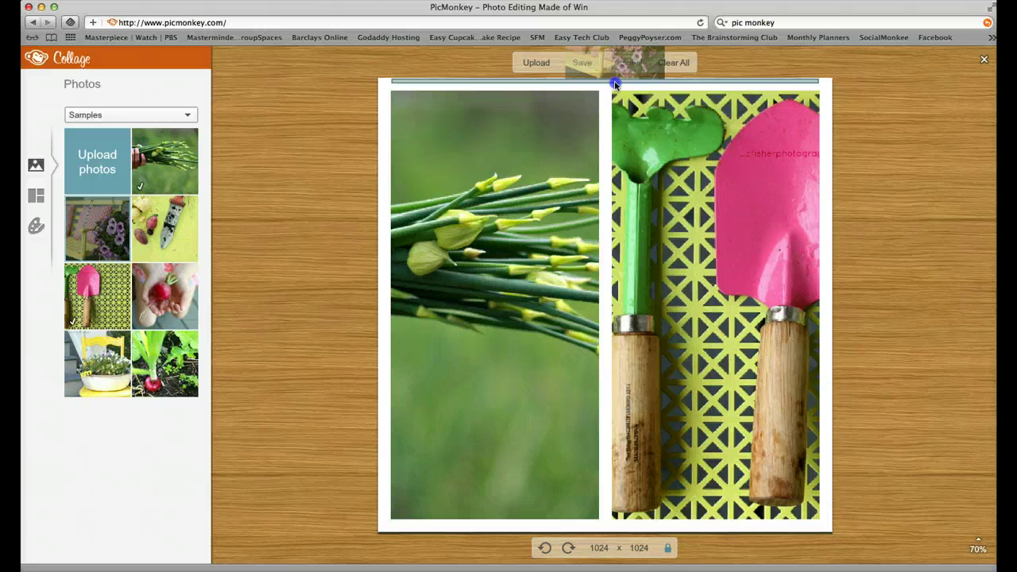
left_click_drag(614, 84, 613, 85)
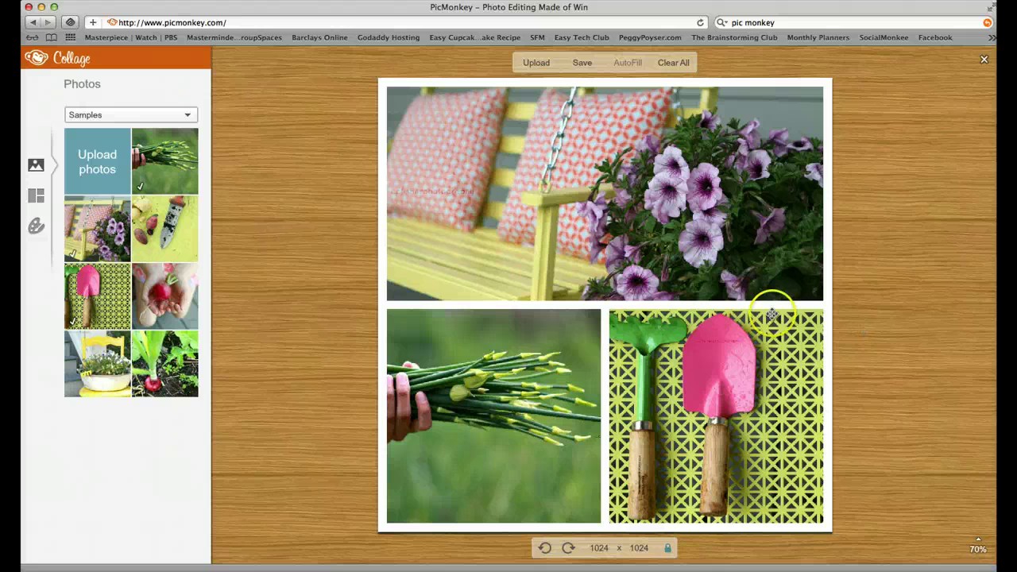
Step: Try different background colors for the collage and return it to white, ffffff
left_click(31, 227)
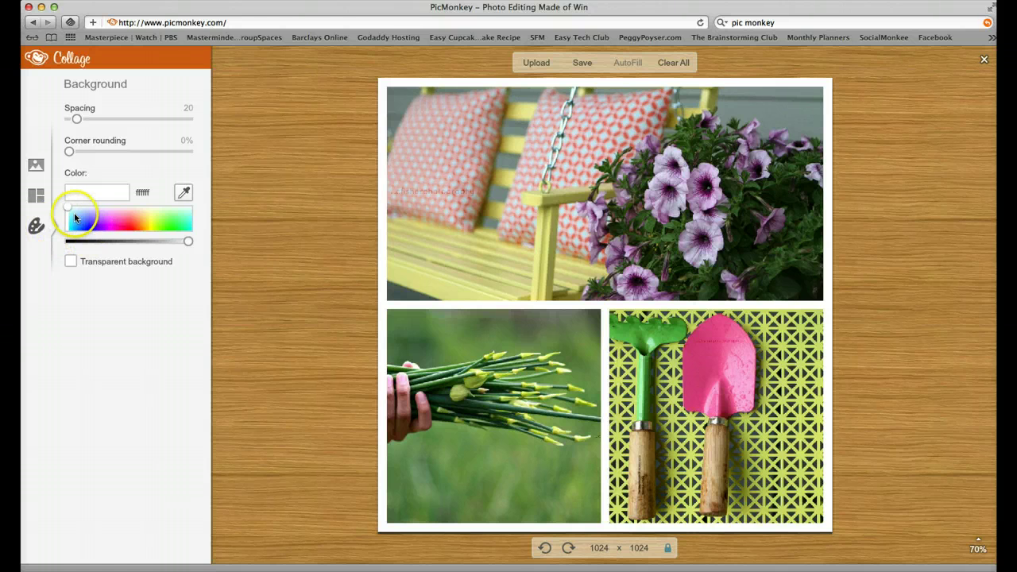
left_click_drag(72, 220, 143, 225)
left_click(66, 220)
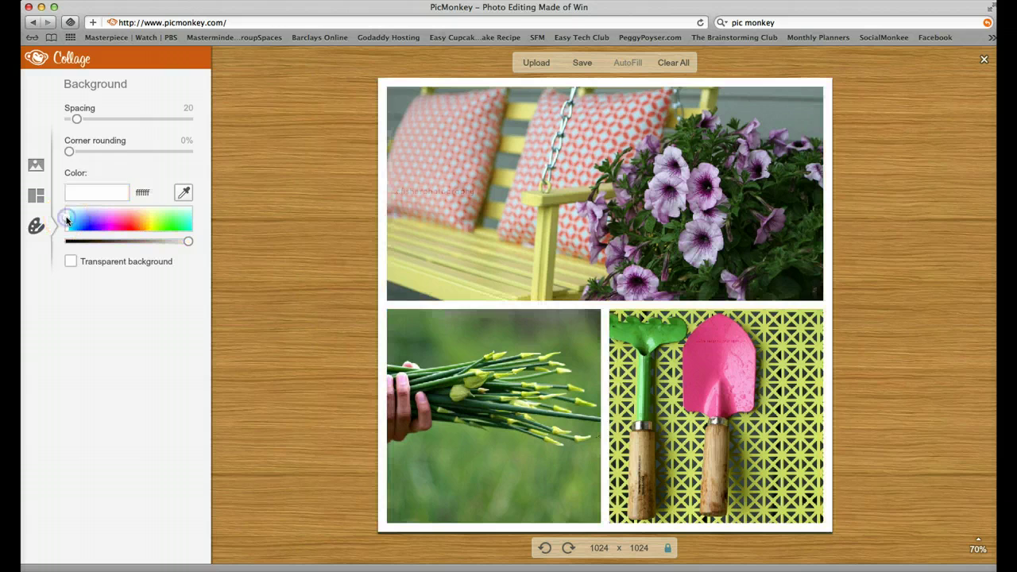
left_click(147, 193)
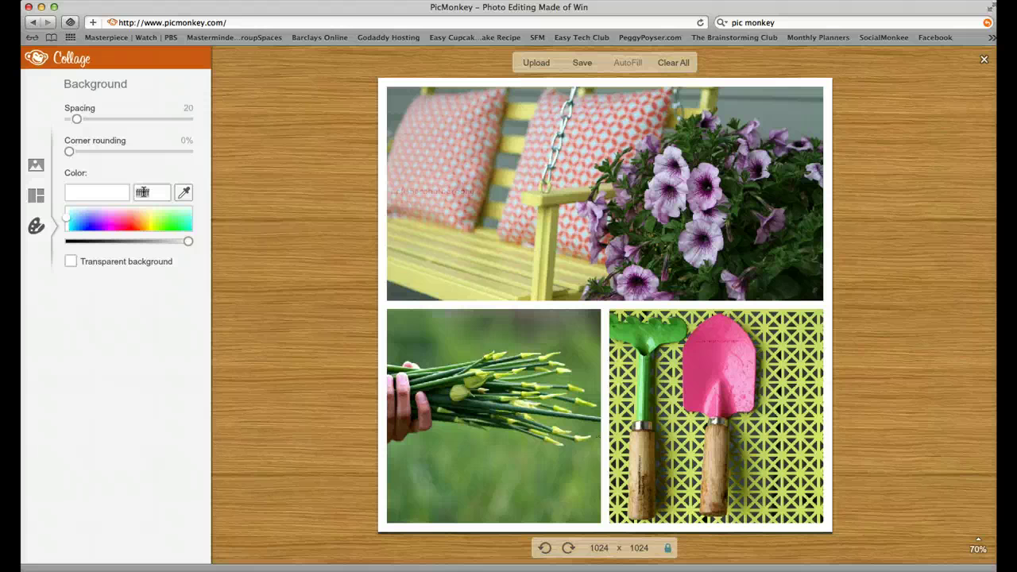
double_click(143, 192)
left_click(88, 193)
Step: Turn the transparent background on and off again, and set the spacing between the photos to 10
left_click(70, 262)
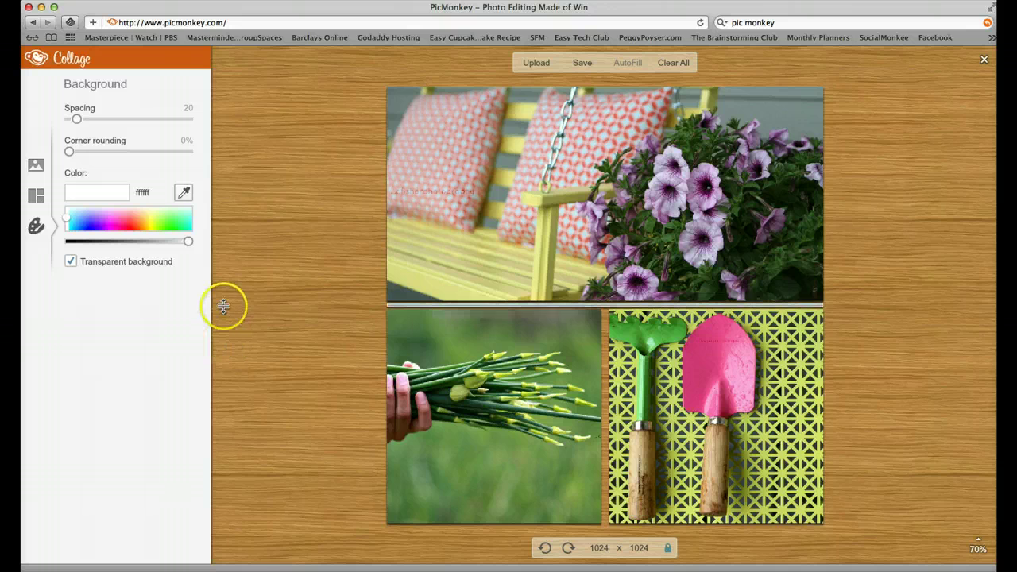
left_click(72, 263)
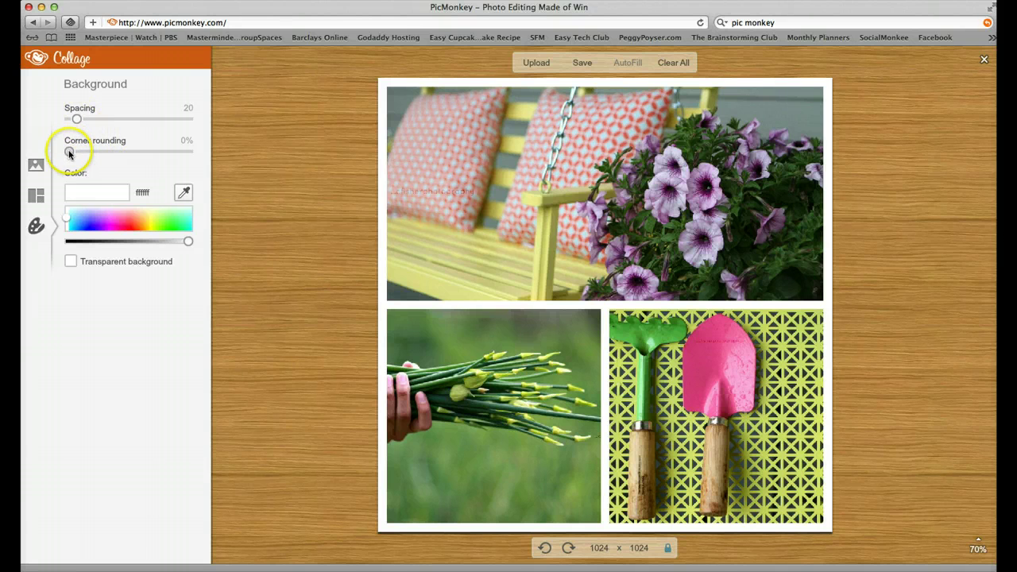
left_click_drag(83, 155, 72, 119)
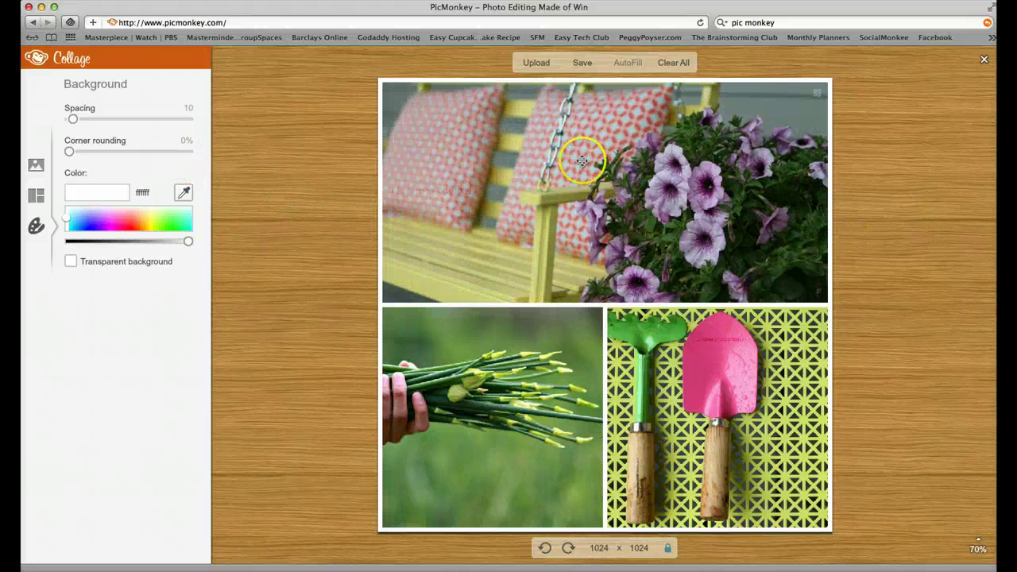
Step: Prepare to save the collage to the computer as a .jpg in Mel quality
left_click(581, 63)
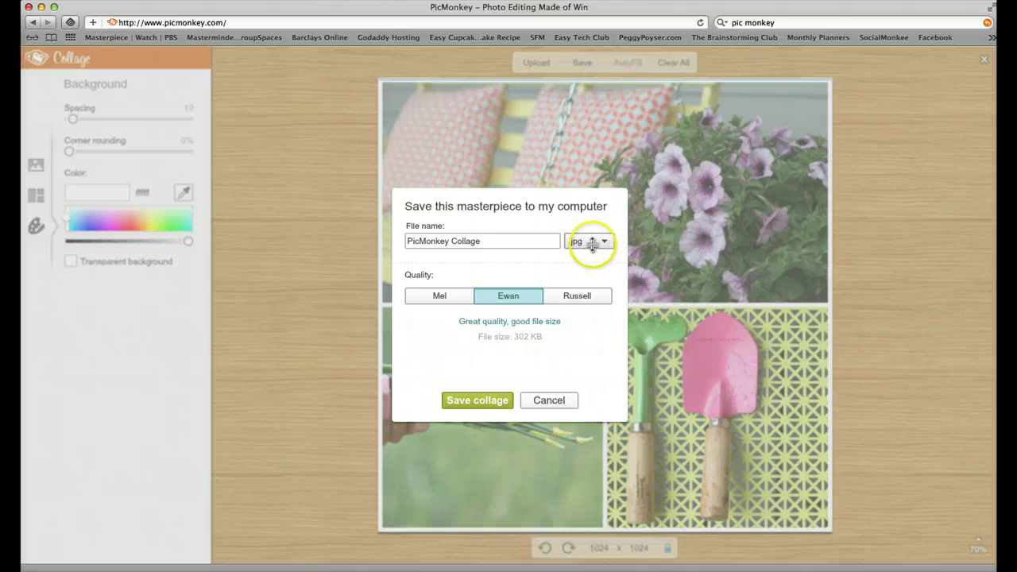
left_click(591, 241)
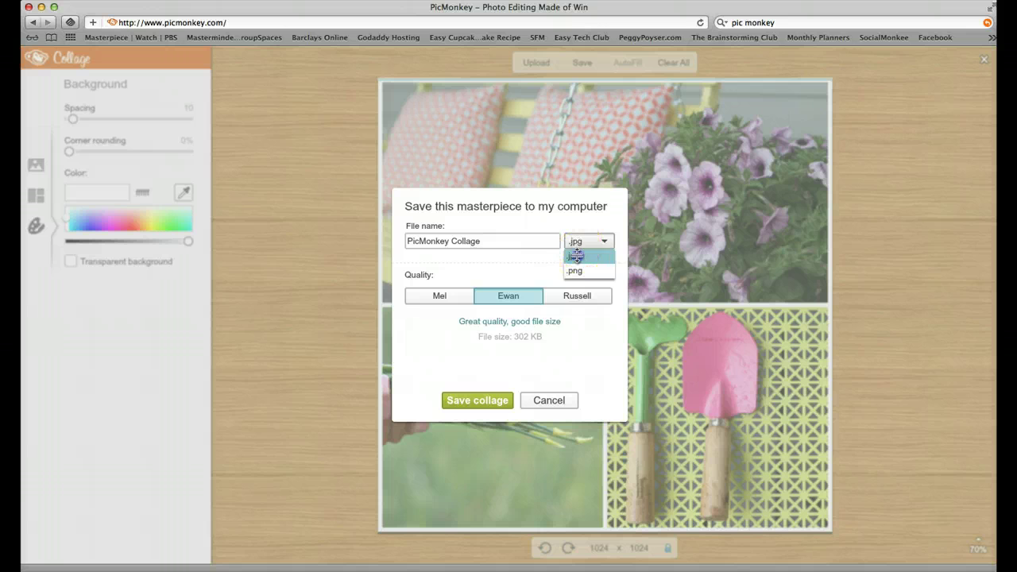
left_click(574, 257)
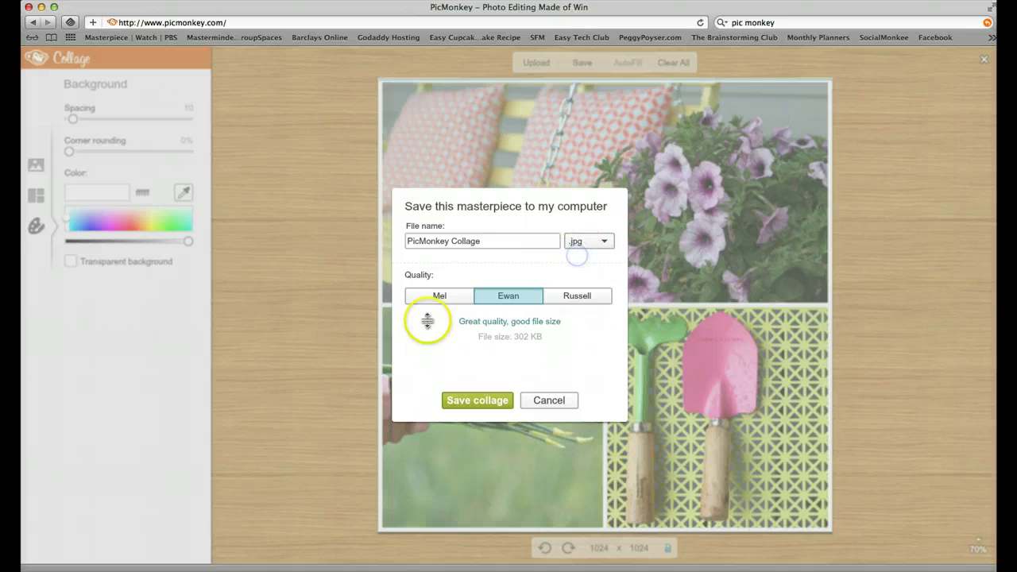
left_click(592, 296)
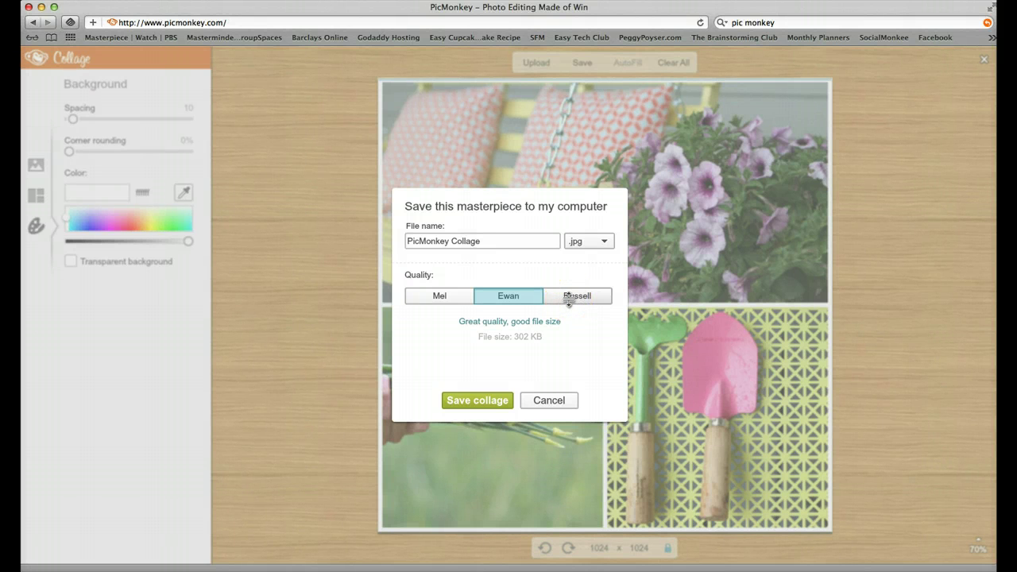
left_click(444, 297)
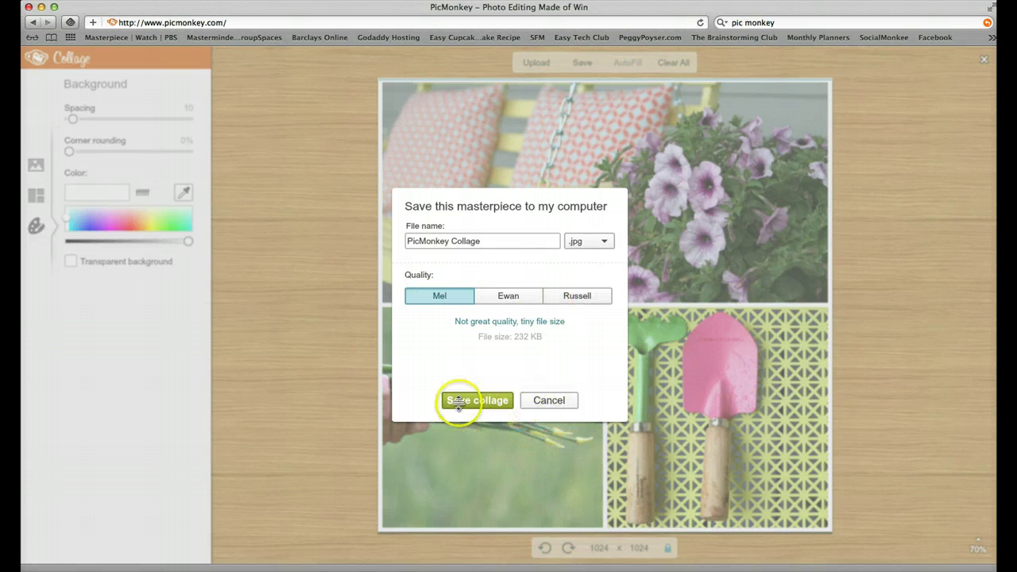
Step: Try to save PicMonkey Collage.jpg in Documents, decline replacing the existing file, and cancel the save
left_click(479, 401)
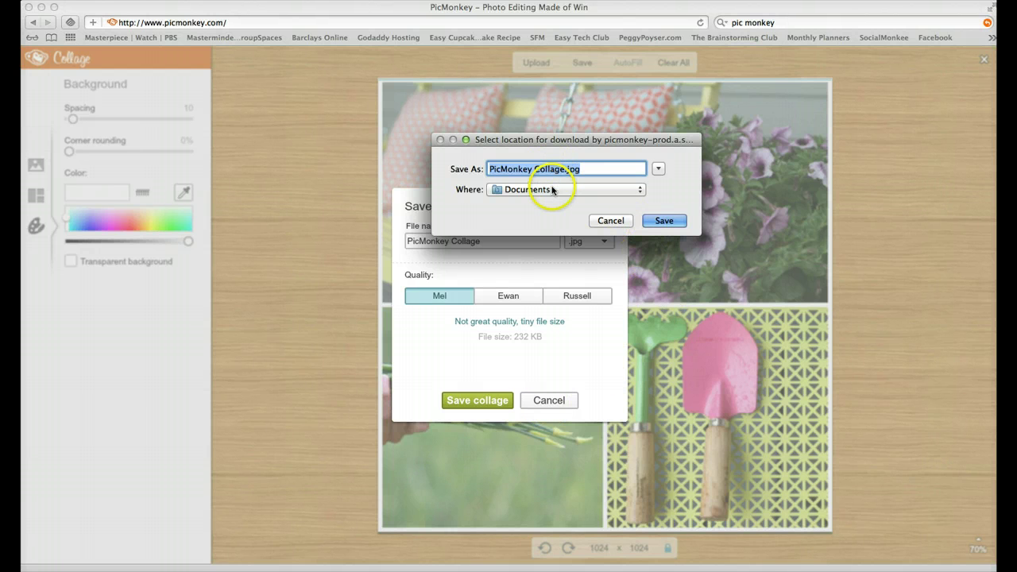
left_click(671, 224)
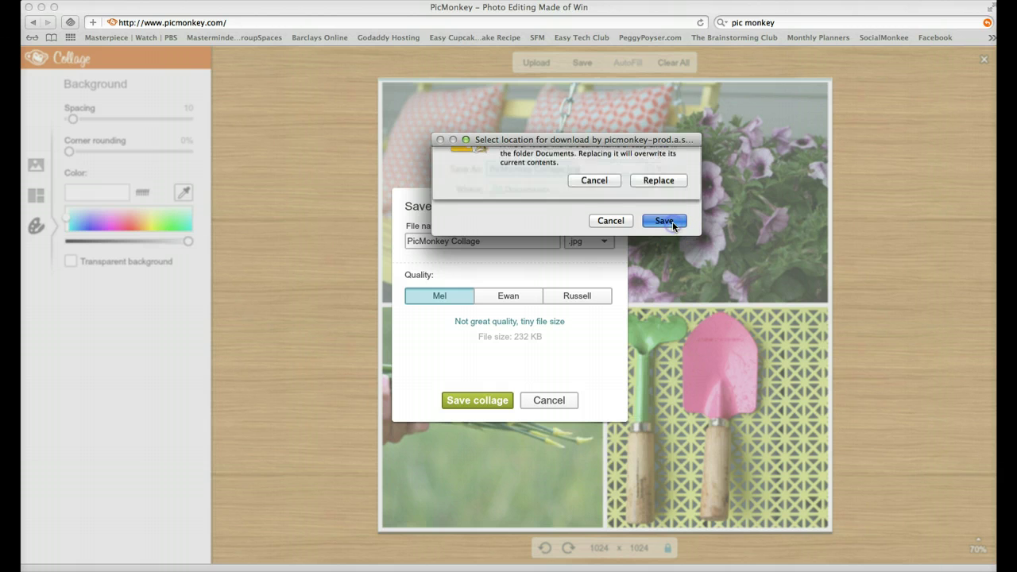
left_click(578, 157)
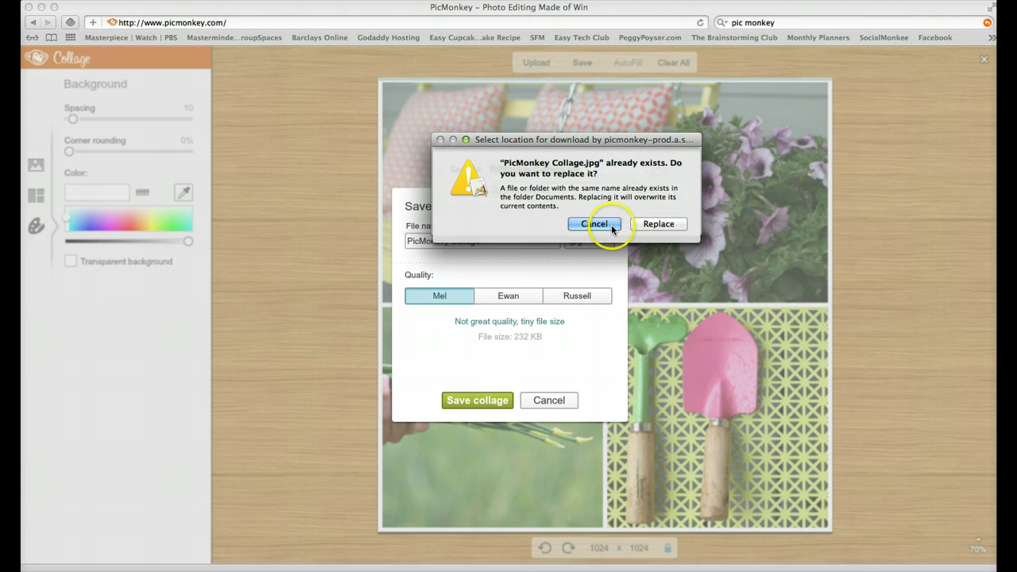
left_click(595, 226)
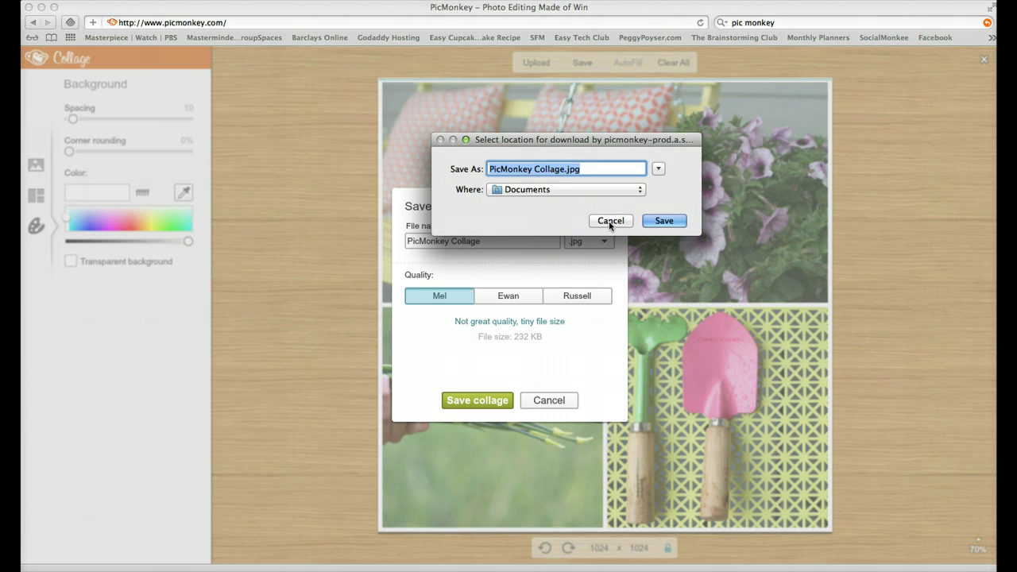
left_click(610, 223)
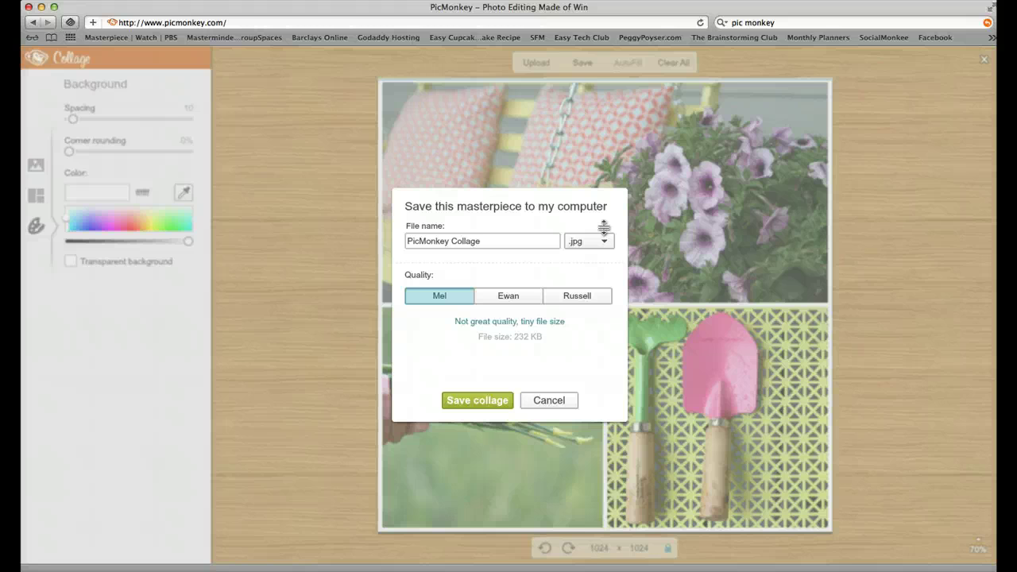
left_click(541, 404)
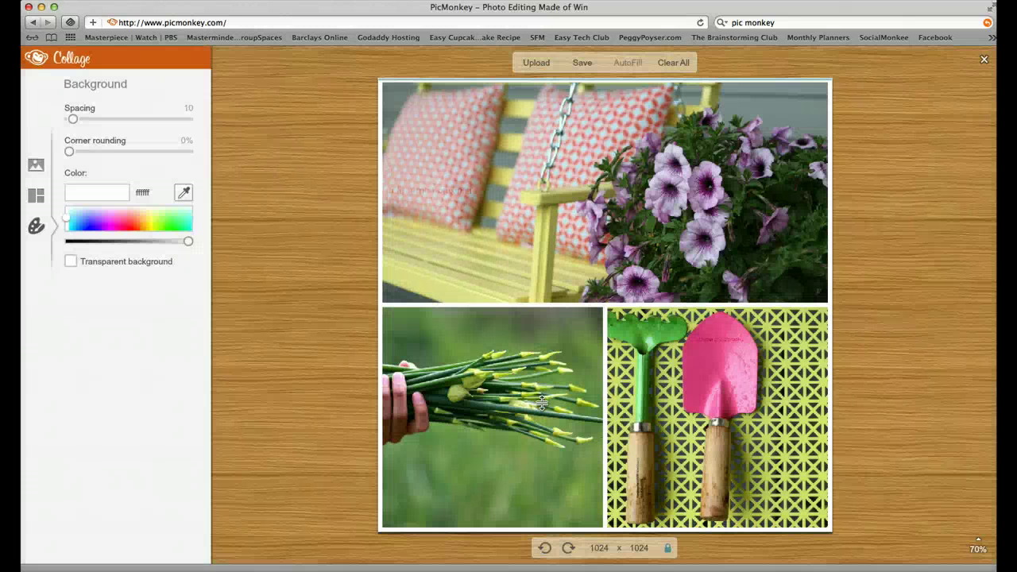